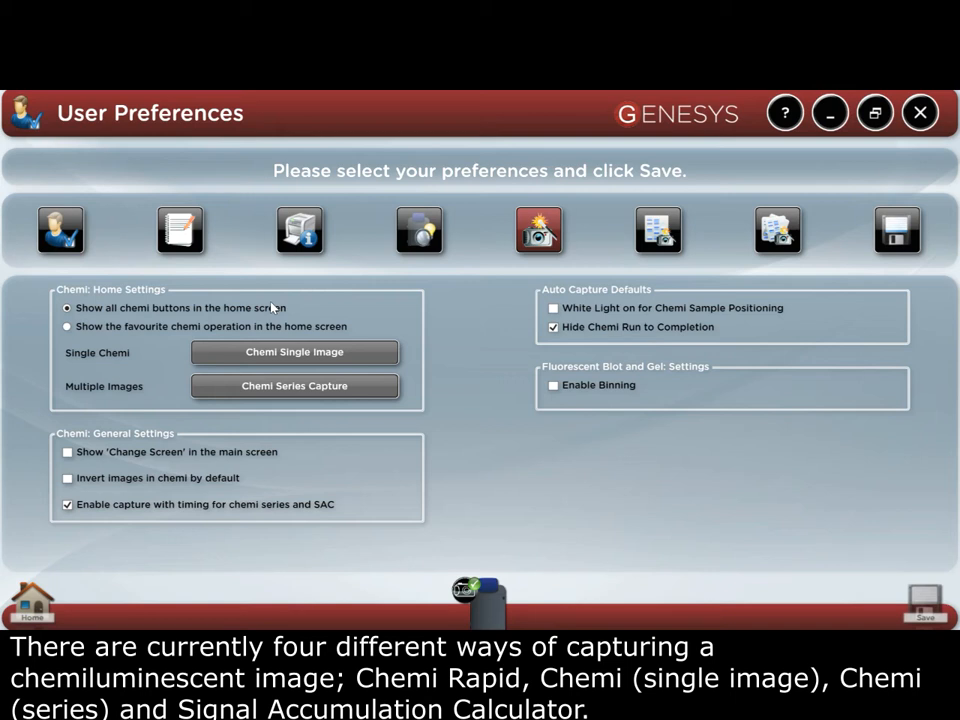
Step: Show the favourite chemi operation in the home screen, with Chemi Single Image as the single chemi favourite
left_click(130, 330)
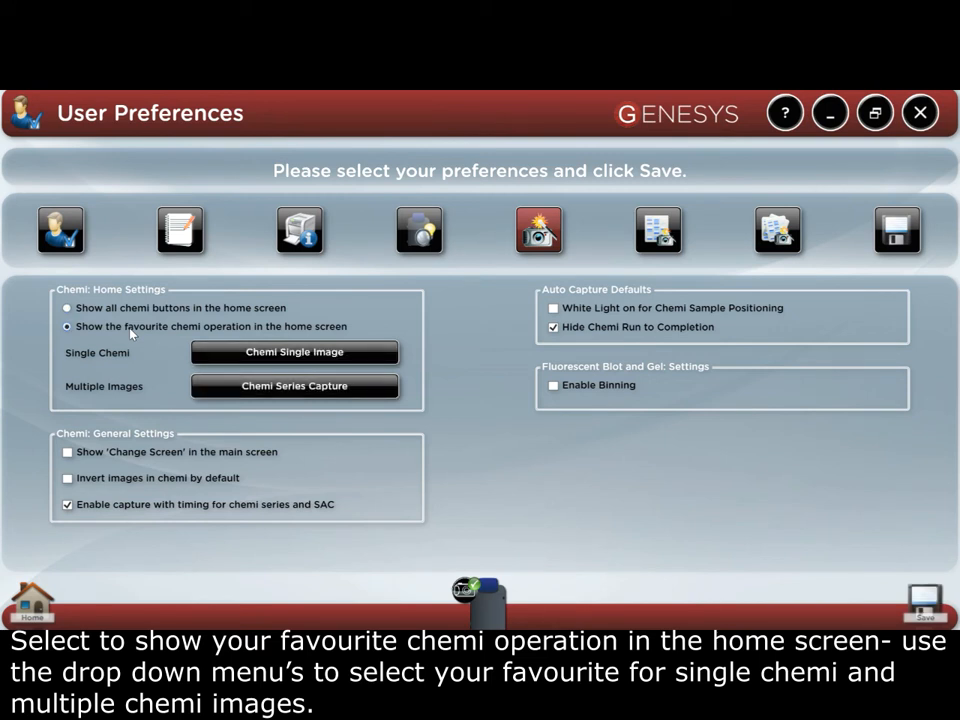
left_click(216, 359)
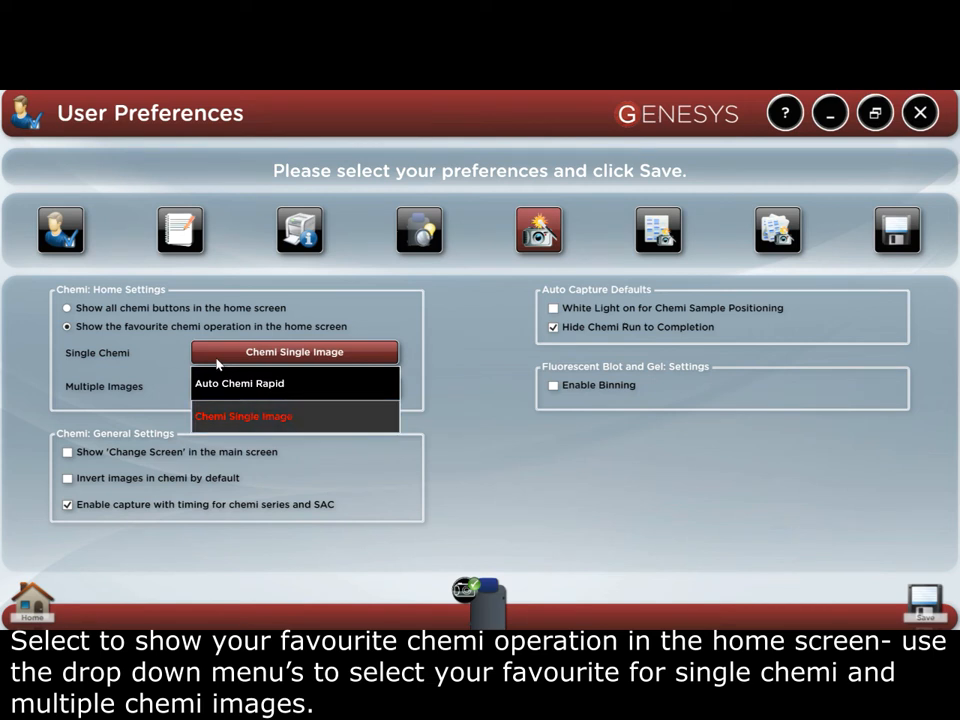
left_click(216, 358)
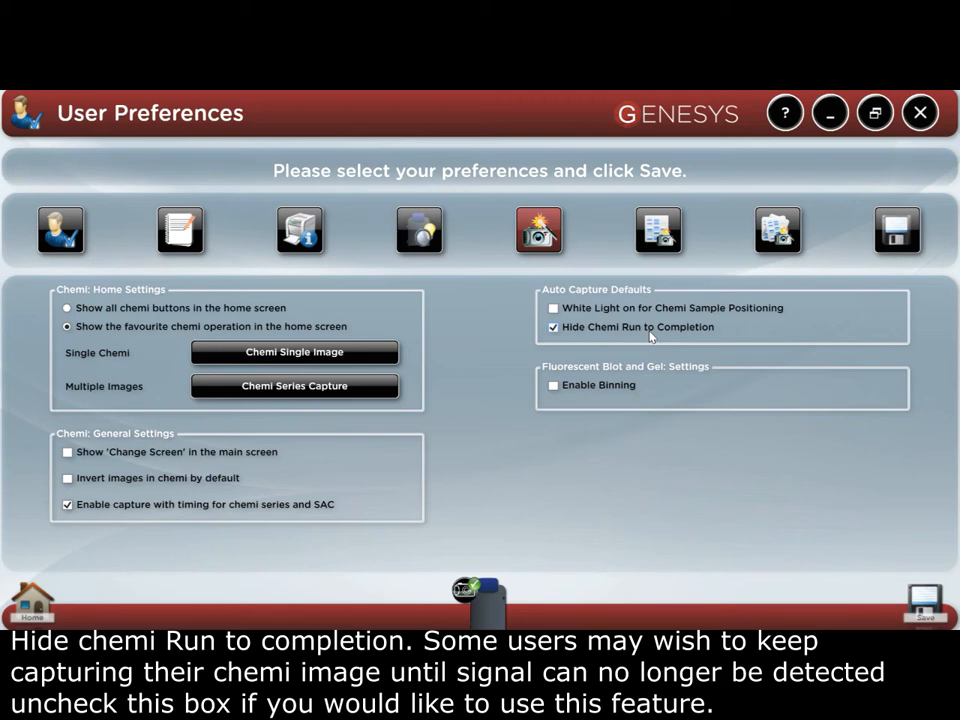
Step: Set the dye automatically by default for both Chemi Rapid and Chemi Single, using ECL as the single-image dye
left_click(658, 230)
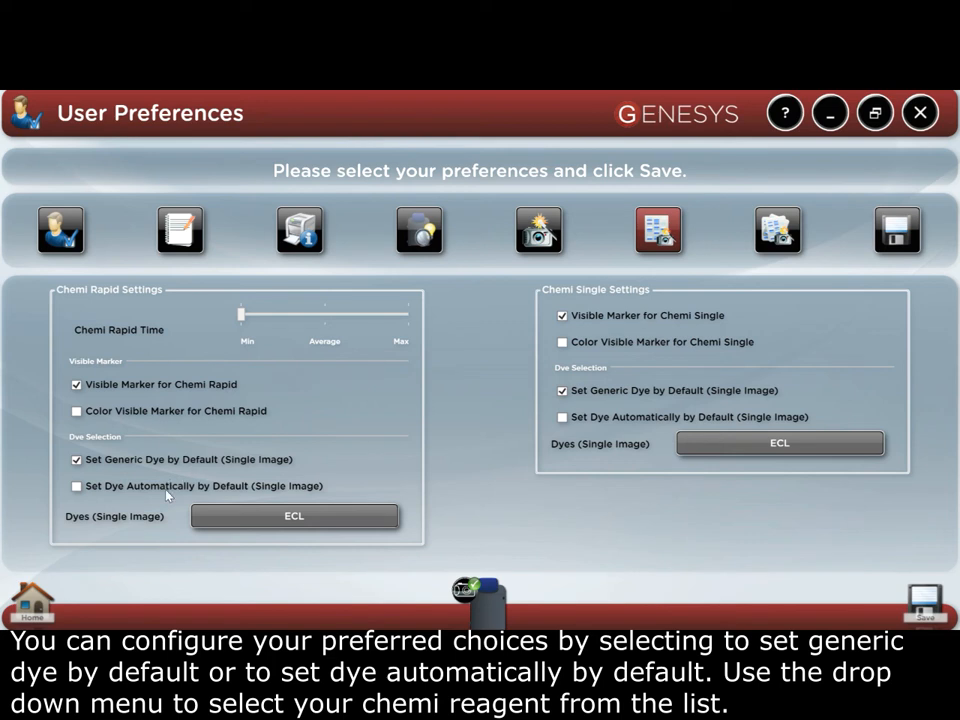
left_click(77, 487)
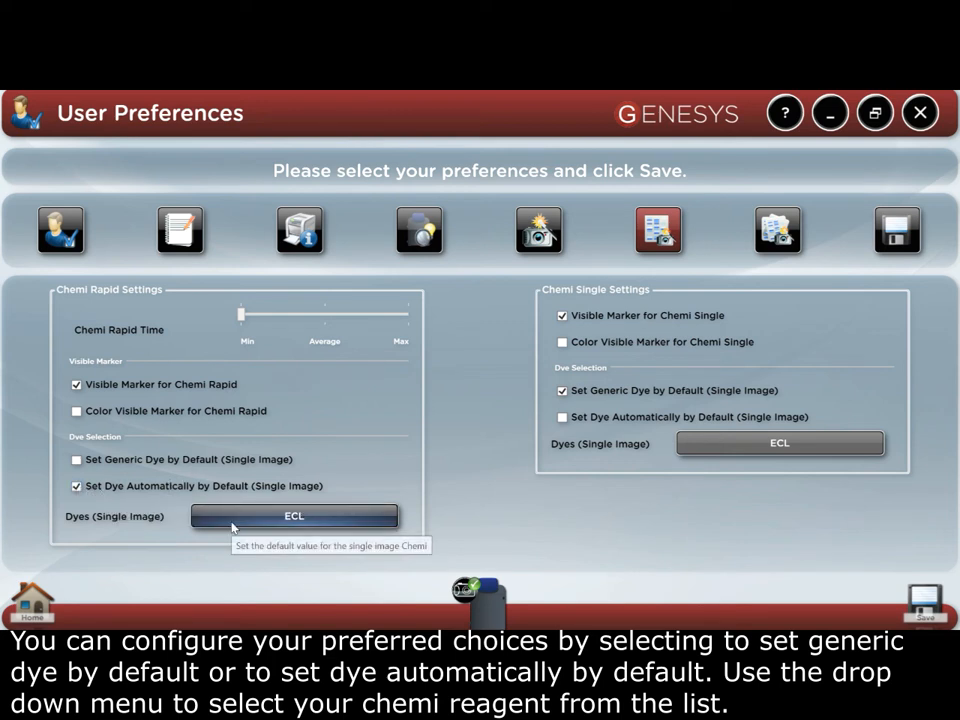
left_click(232, 524)
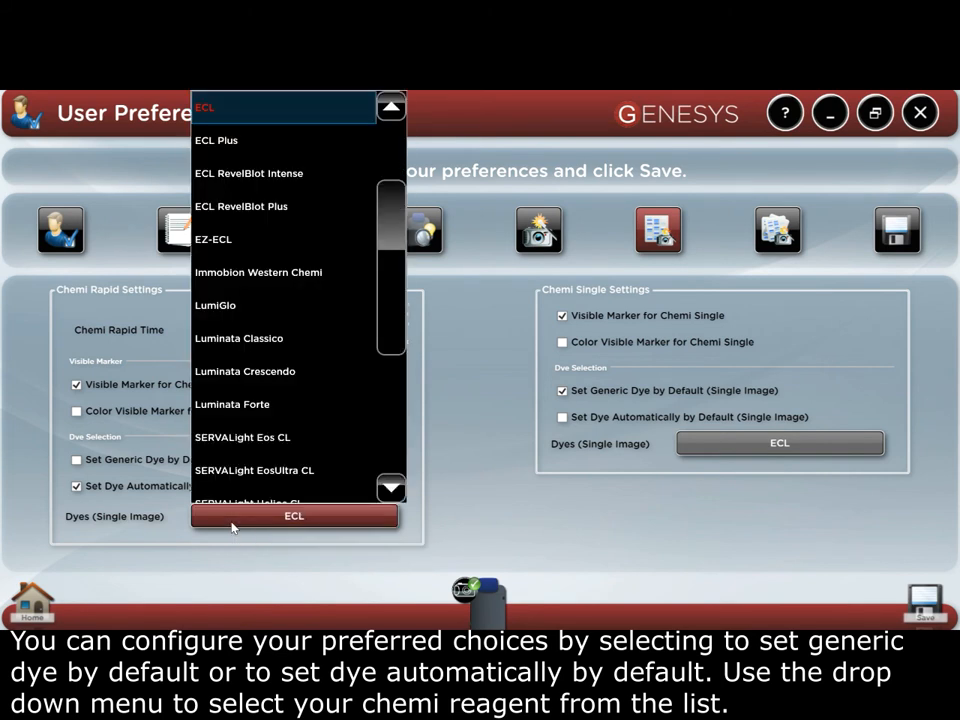
left_click(293, 517)
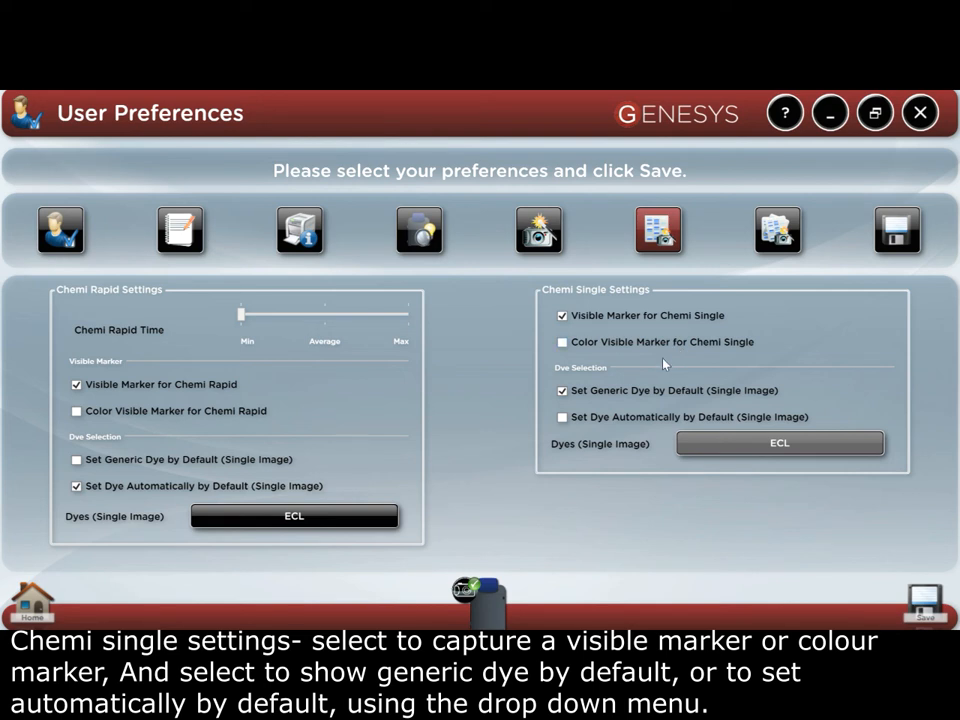
left_click(660, 417)
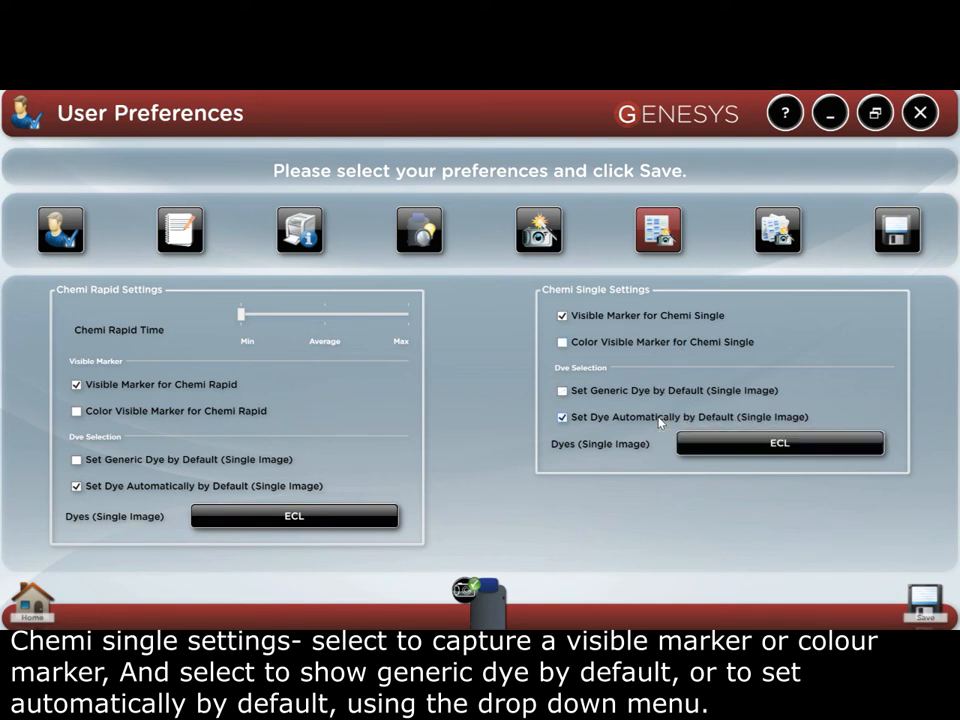
left_click(706, 442)
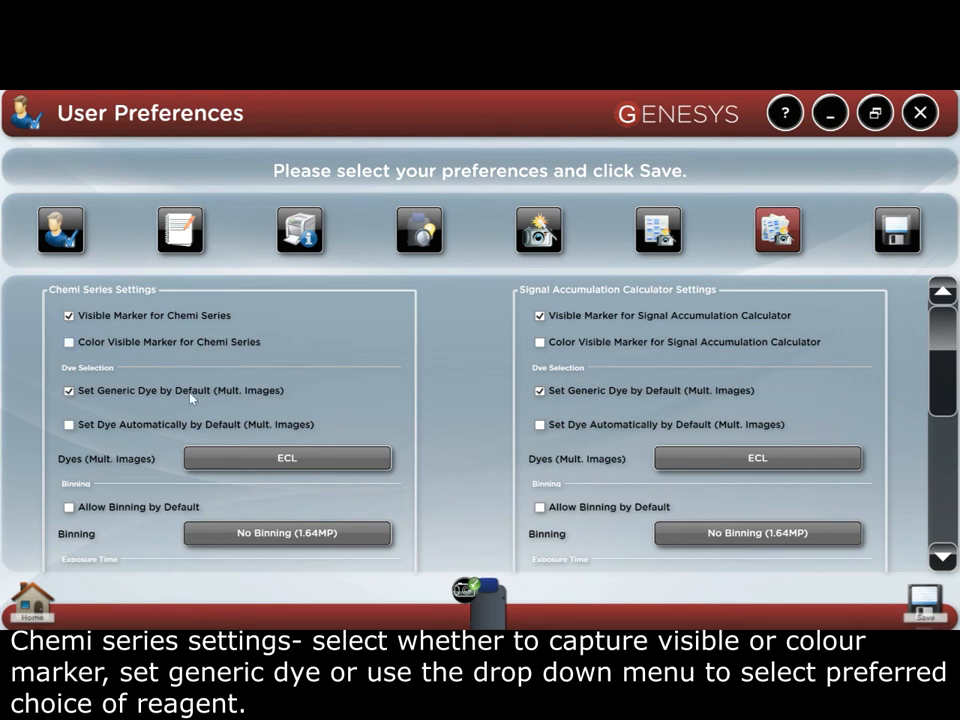
Step: For Chemi Series, set the ECL dye automatically by default and allow binning by default at the No Binning (1.64MP) level
left_click(202, 430)
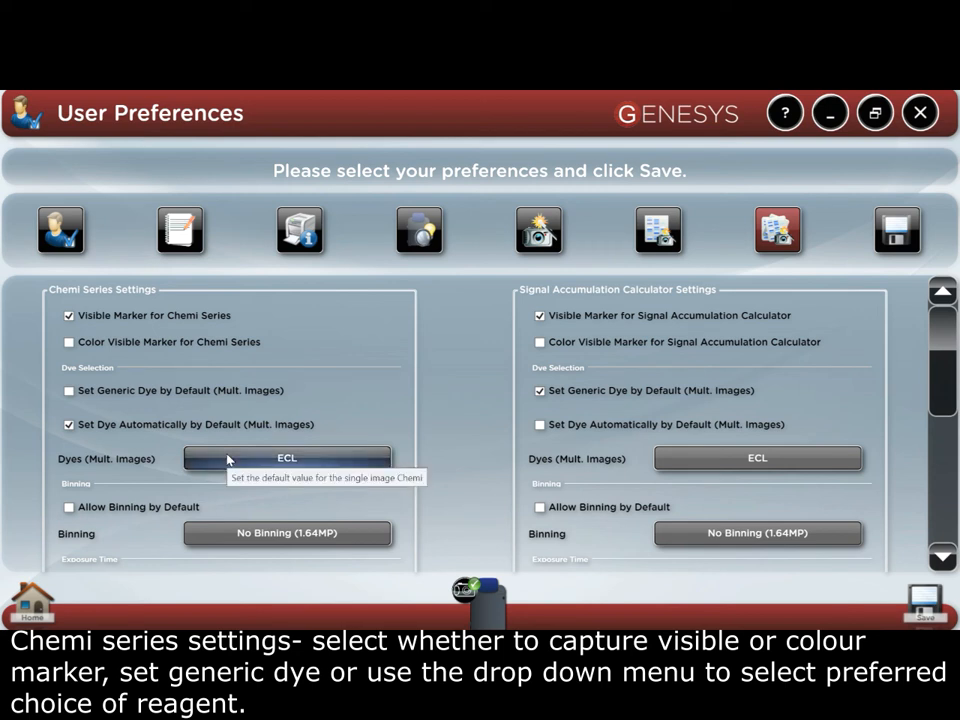
left_click(228, 459)
left_click(228, 459)
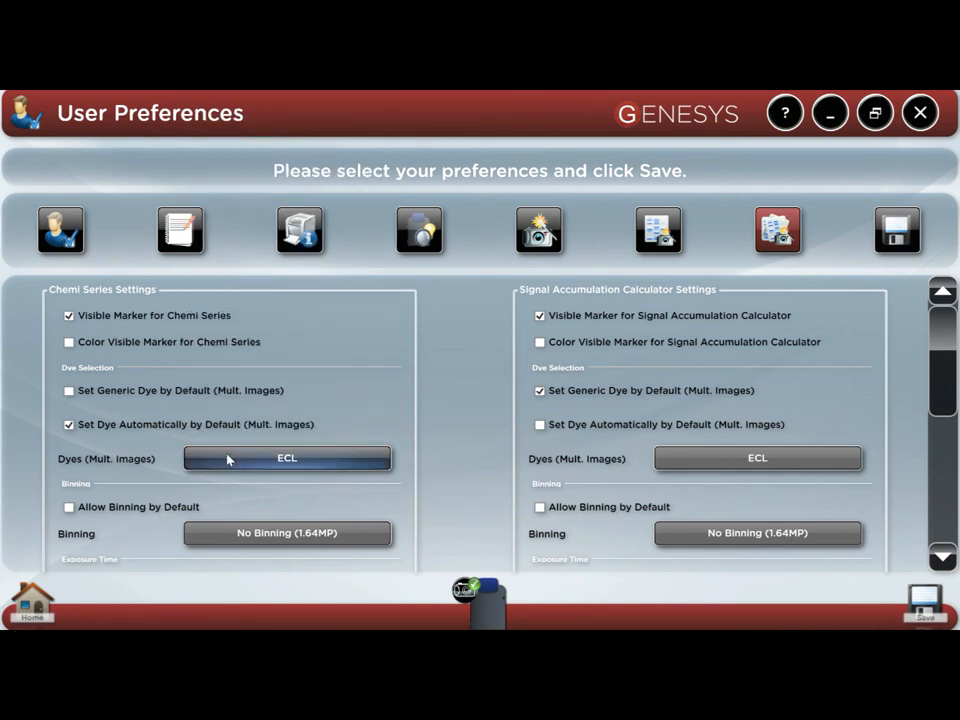
left_click(185, 511)
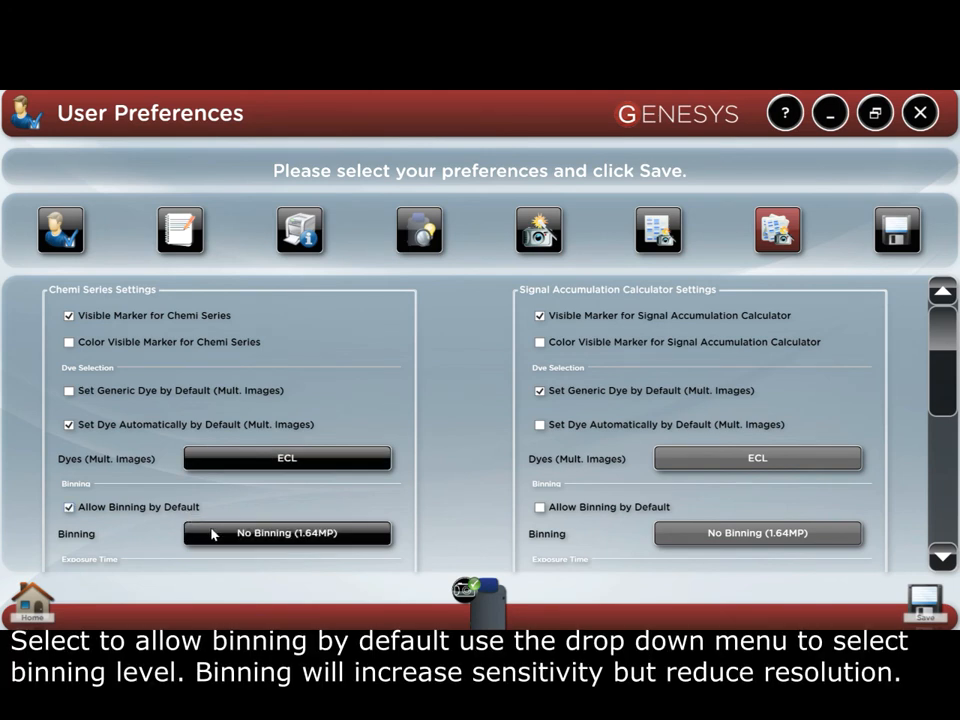
left_click(212, 535)
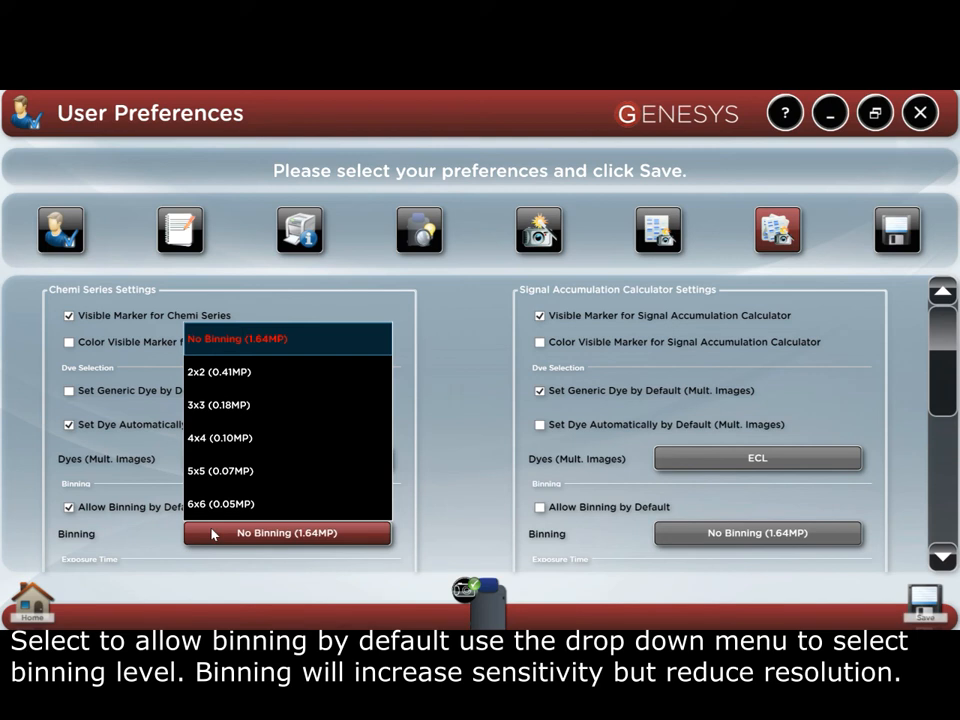
left_click(212, 533)
Step: Examine the Chemi Series defaults for exposure time, number of images and adding the contents of the previous image
left_click(943, 556)
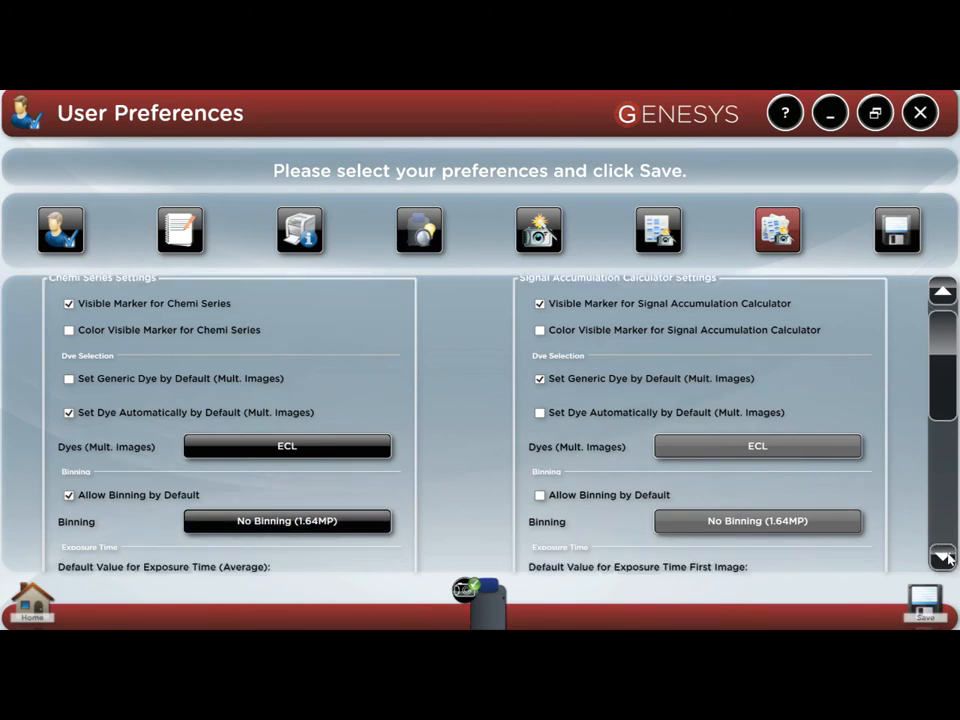
left_click(948, 558)
left_click(948, 558)
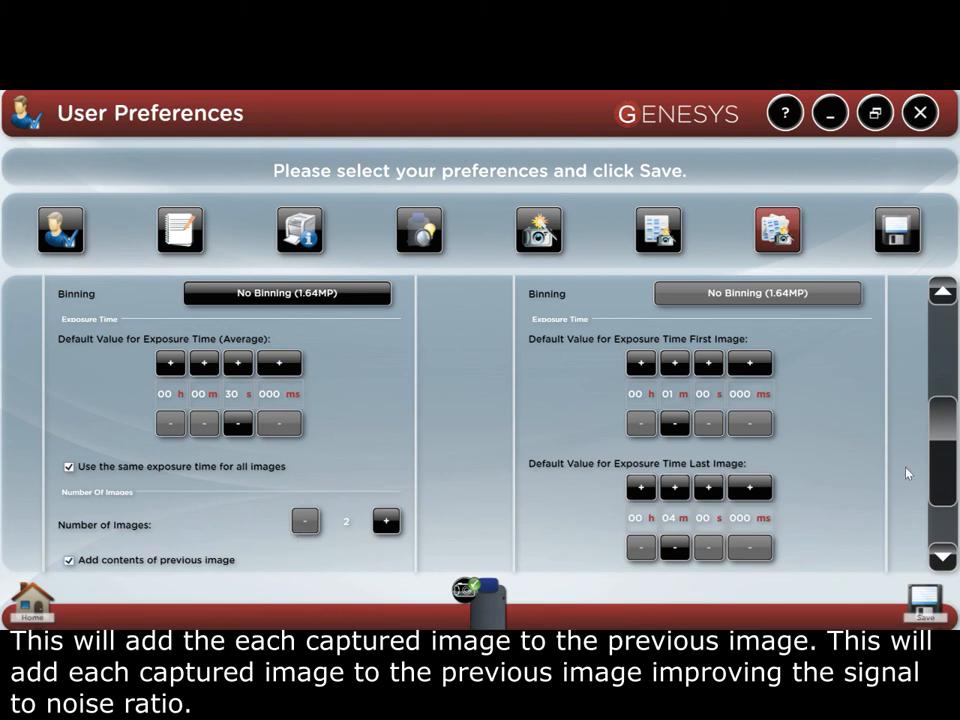
Step: For the Signal Accumulation Calculator, set the ECL dye automatically by default and allow binning by default at No Binning (1.64MP)
left_click_drag(953, 467, 950, 363)
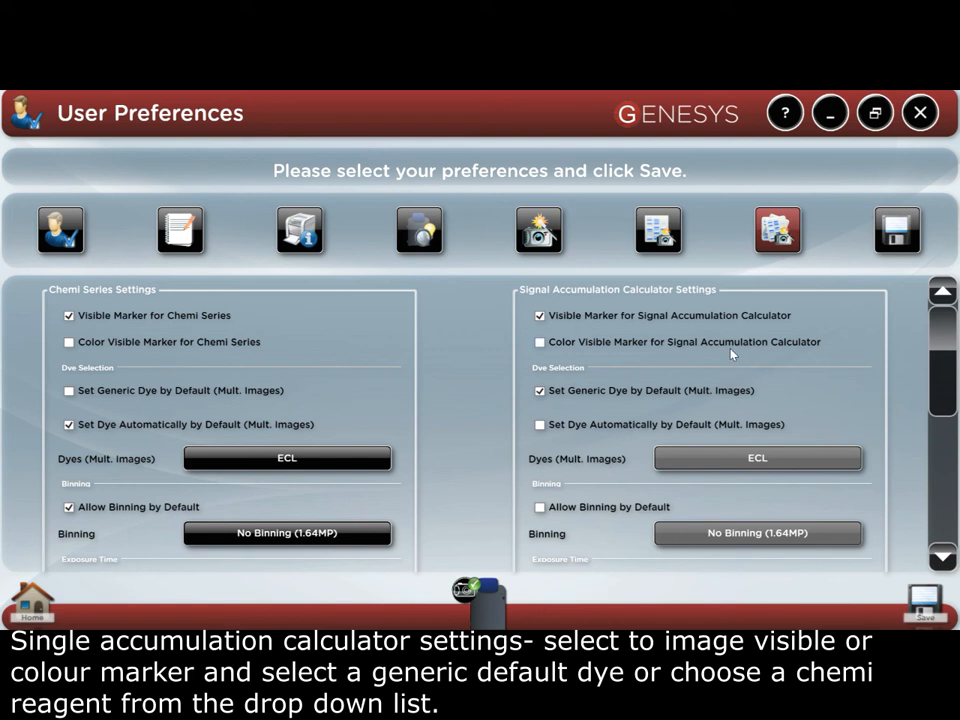
left_click(638, 426)
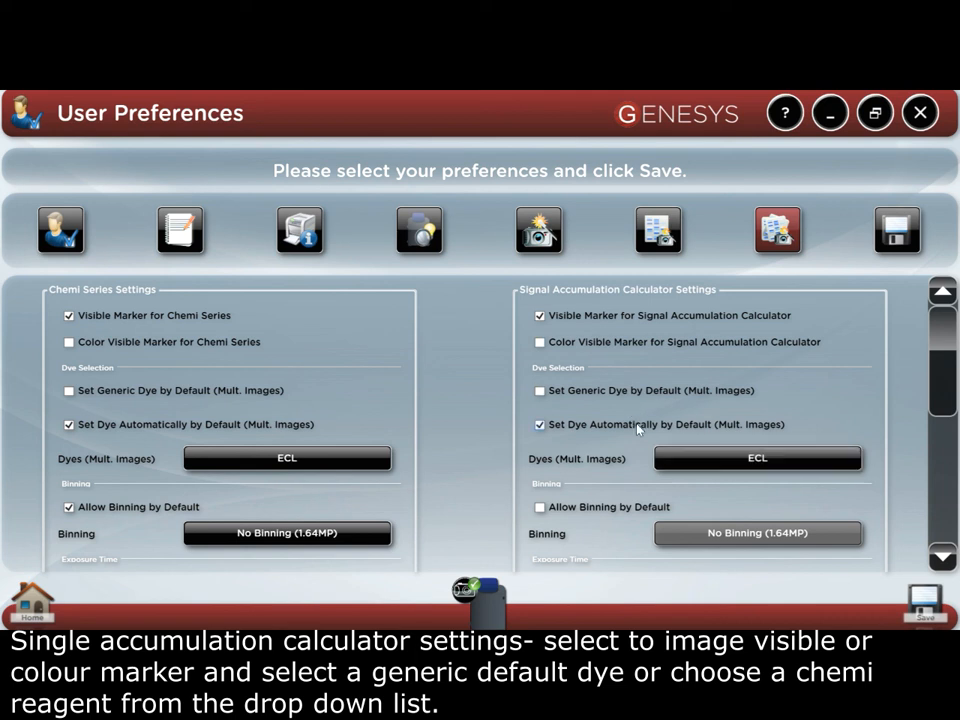
left_click(706, 456)
left_click(706, 456)
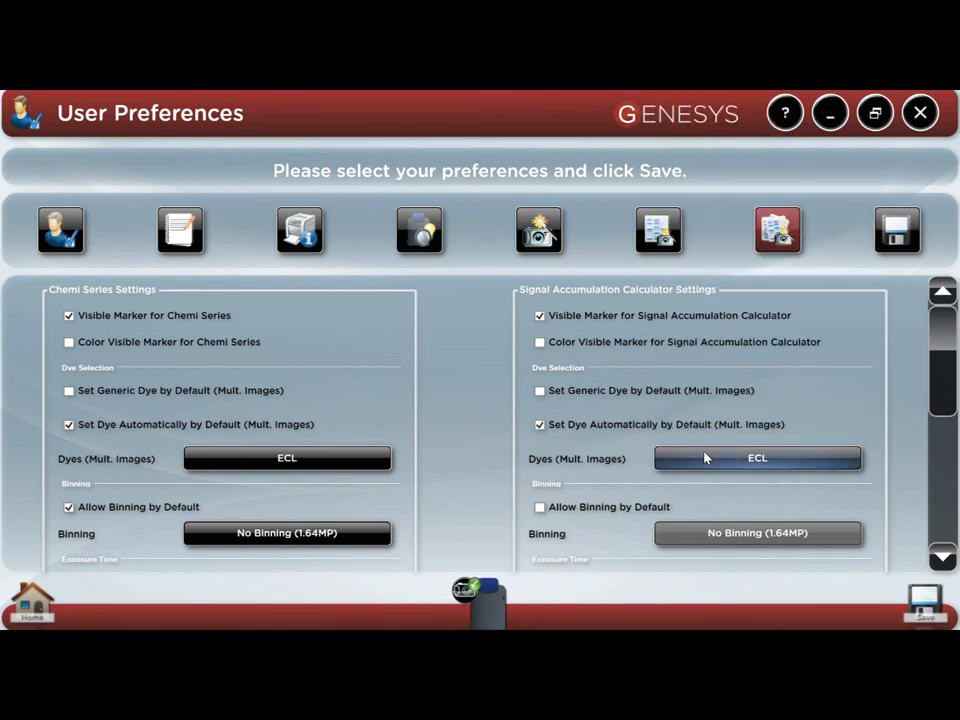
left_click(623, 510)
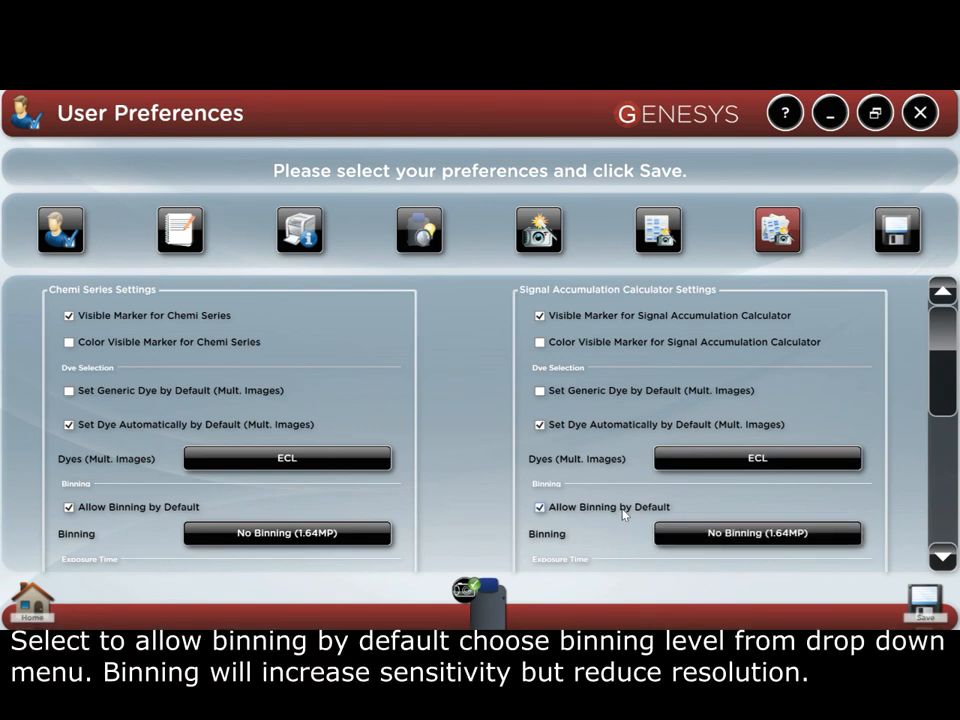
left_click(715, 533)
left_click(715, 533)
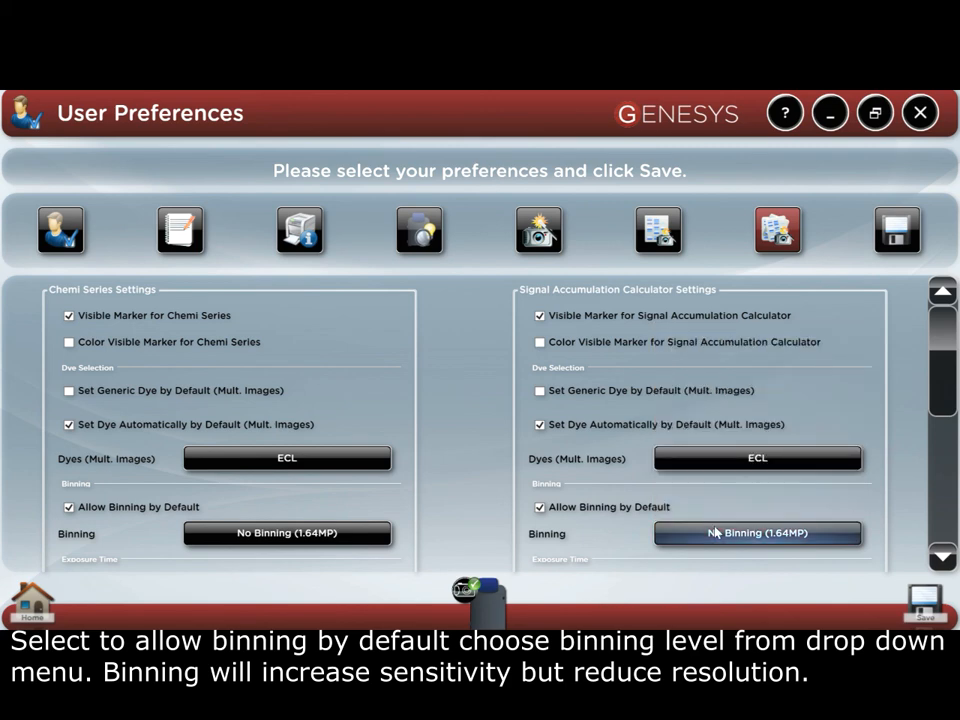
Step: Examine the Signal Accumulation Calculator defaults for first and last image exposure times and the number of images
left_click(943, 557)
scroll(943, 557, "down", 5)
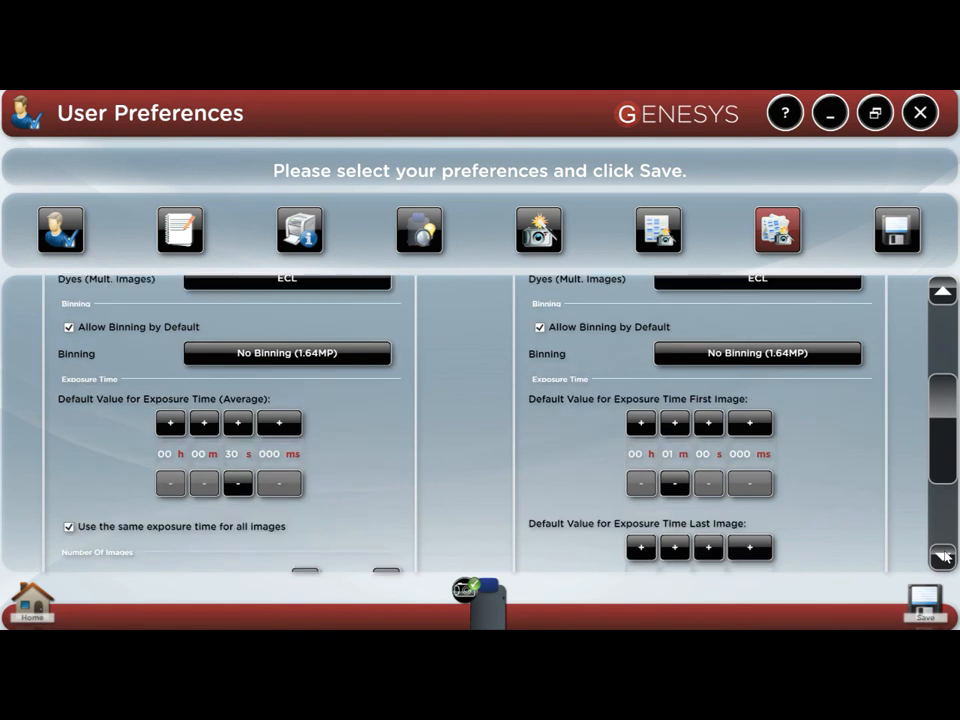
left_click(943, 557)
left_click(943, 557)
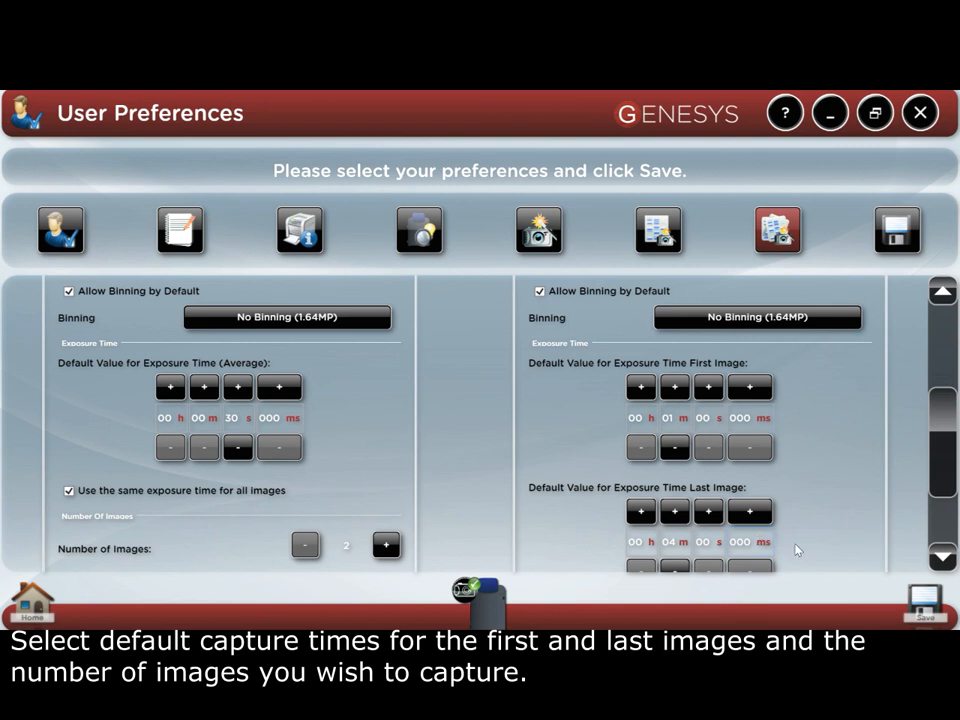
left_click(940, 556)
left_click(940, 556)
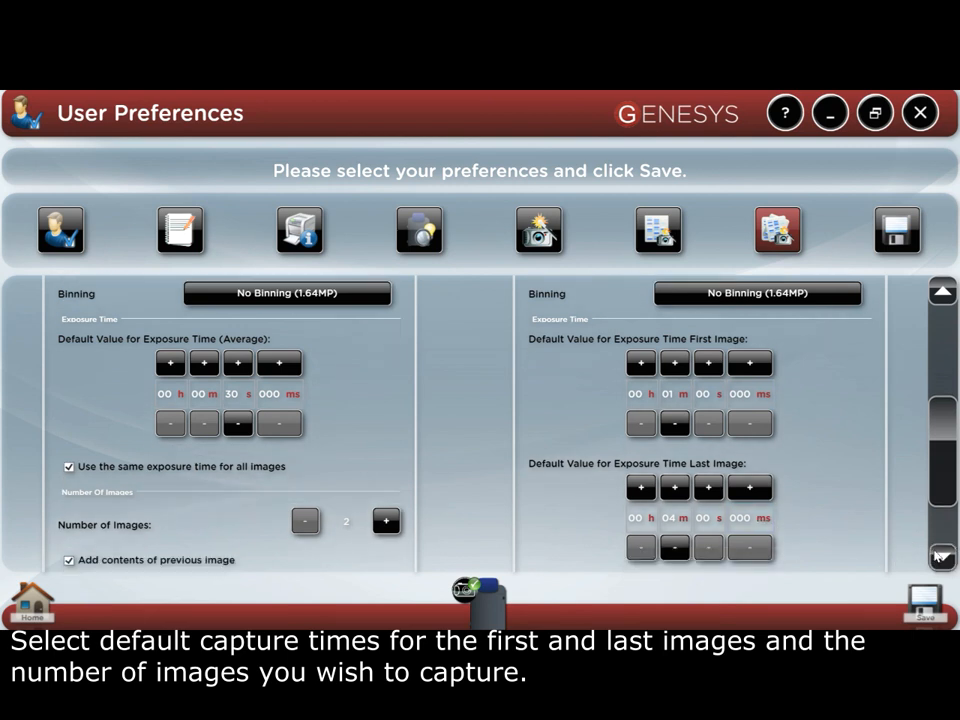
left_click(940, 556)
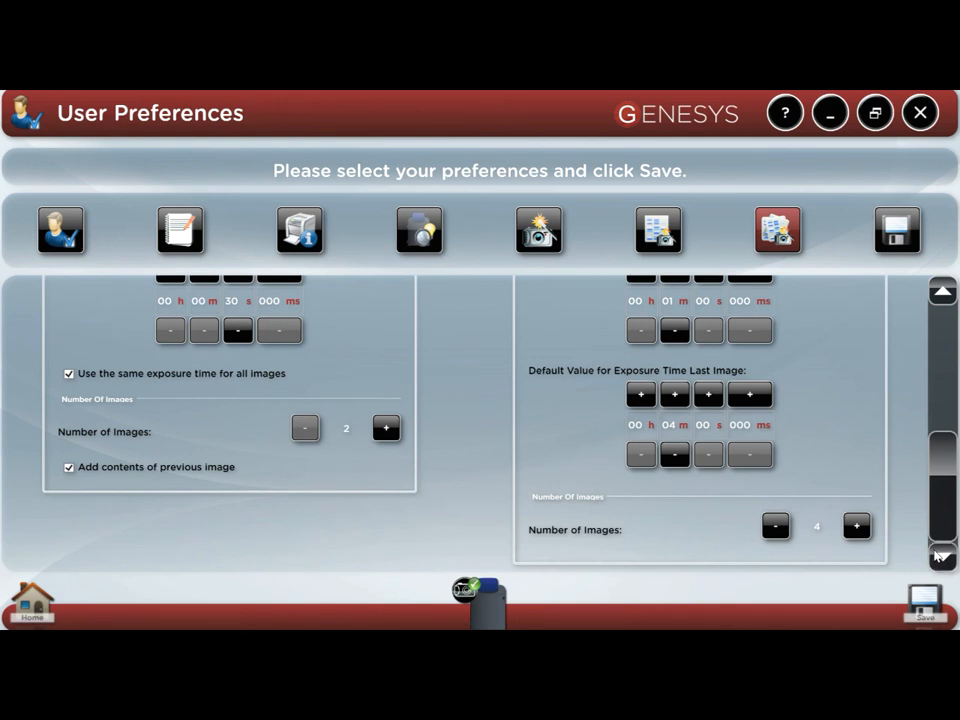